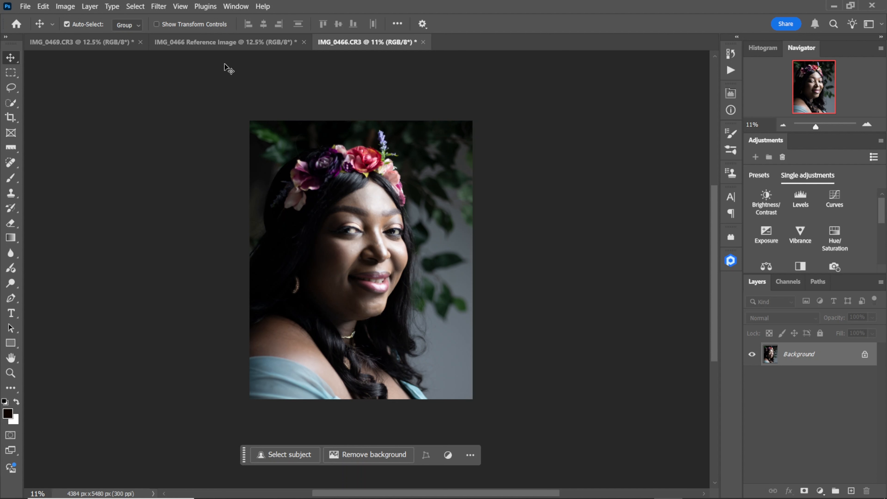
Open the Camera Raw filter on the portrait and set Exposure to -1.00 and Contrast to +14.
{"action": "left_click", "coordinate": [158, 6]}
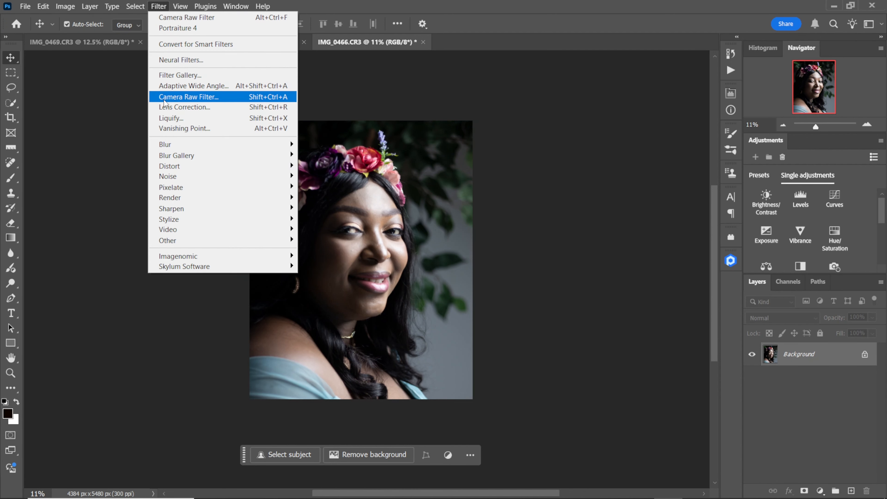
{"action": "left_click", "coordinate": [207, 97]}
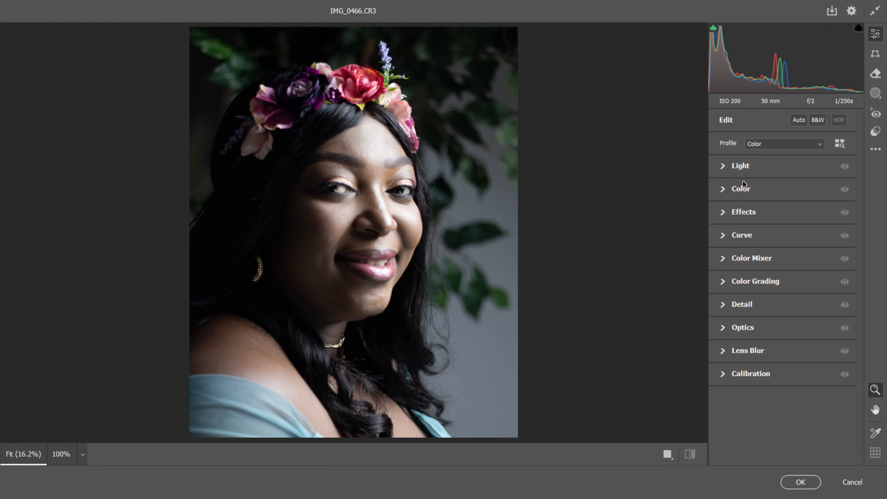
{"action": "left_click", "coordinate": [723, 167]}
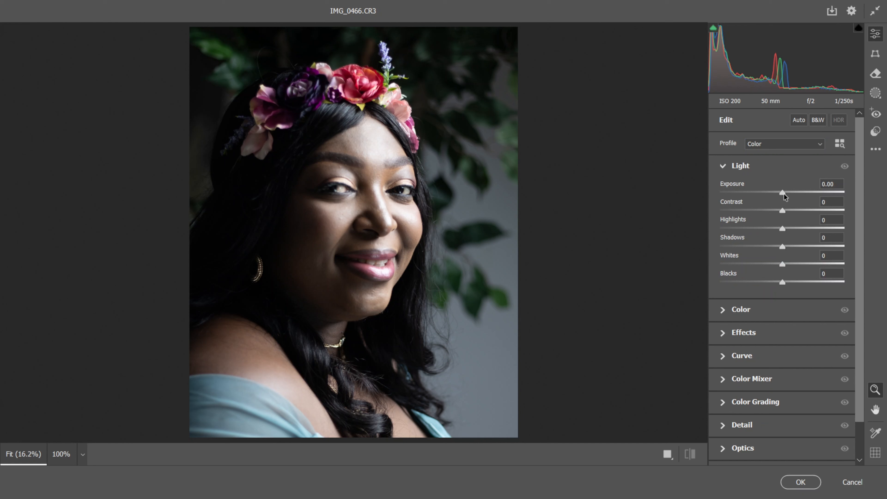
{"action": "left_click_drag", "start_coordinate": [784, 193], "coordinate": [772, 194]}
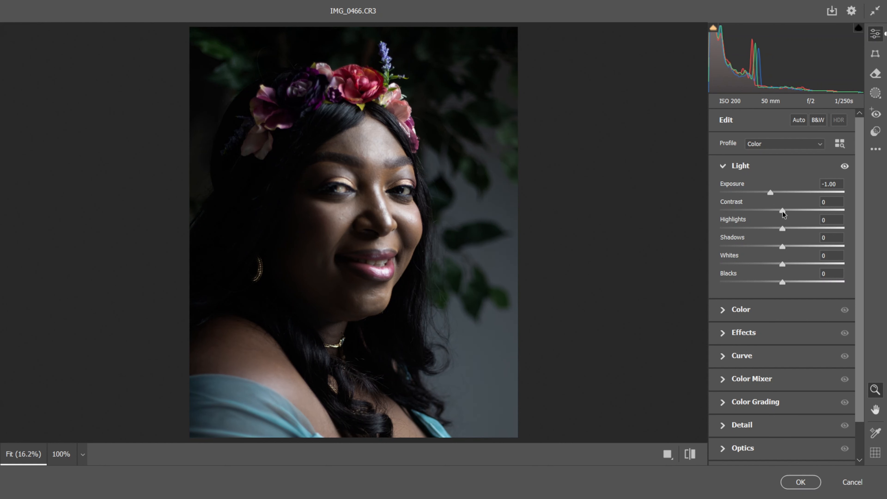
{"action": "left_click_drag", "start_coordinate": [782, 211], "coordinate": [752, 211]}
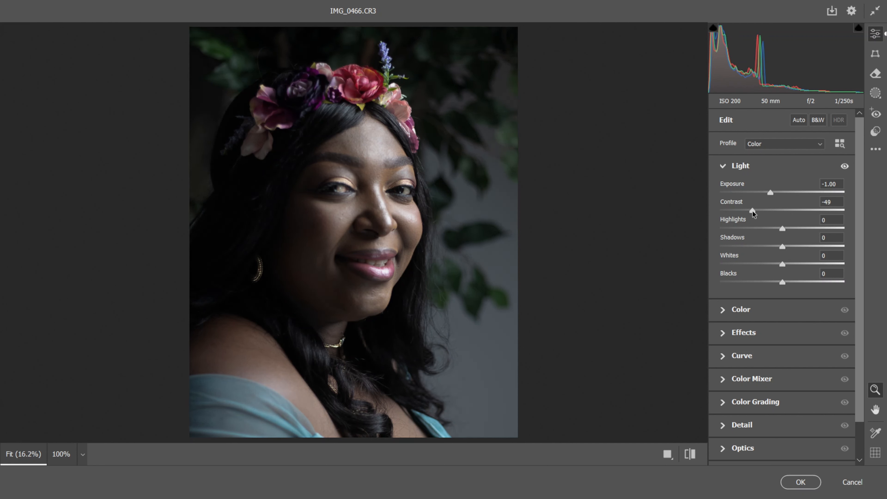
{"action": "left_click_drag", "start_coordinate": [752, 211], "coordinate": [794, 216]}
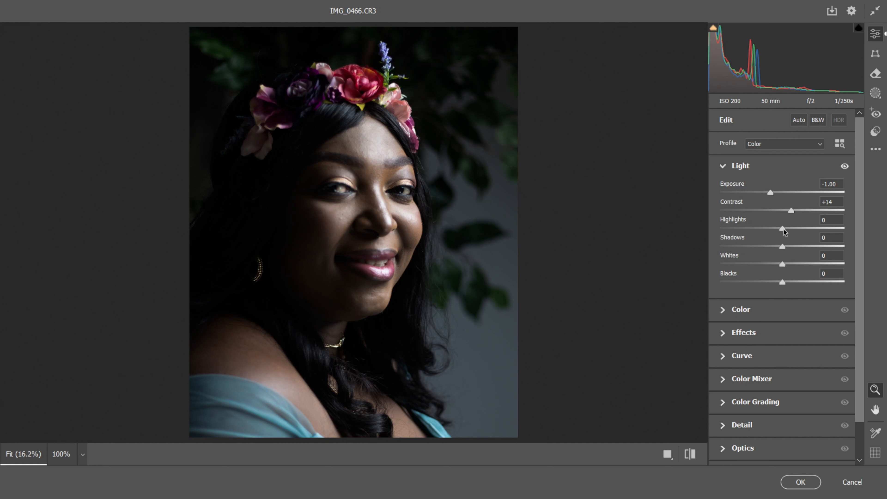
Set the portrait's Highlights to -15, Whites to -37 and Shadows to +7.
{"action": "mouse_move", "coordinate": [782, 229]}
{"action": "left_mouse_down"}
{"action": "mouse_move", "coordinate": [757, 230]}
{"action": "mouse_move", "coordinate": [774, 242]}
{"action": "left_mouse_up"}
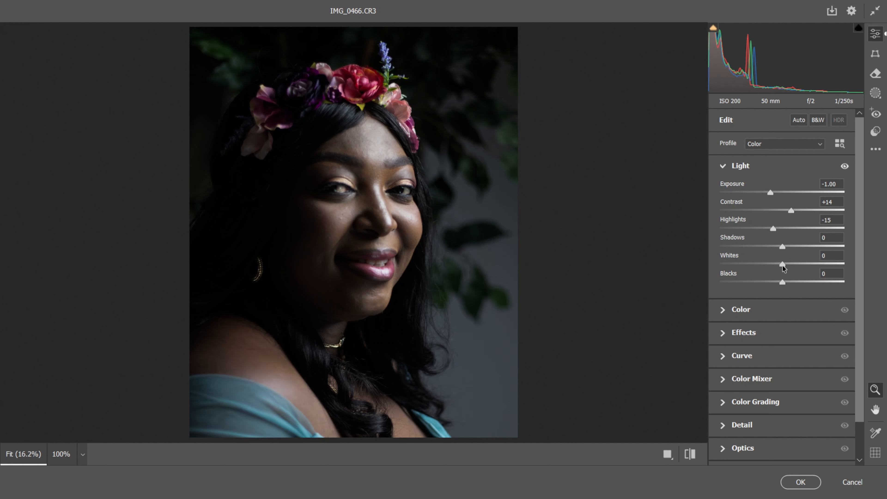
{"action": "left_click_drag", "start_coordinate": [782, 266], "coordinate": [747, 265]}
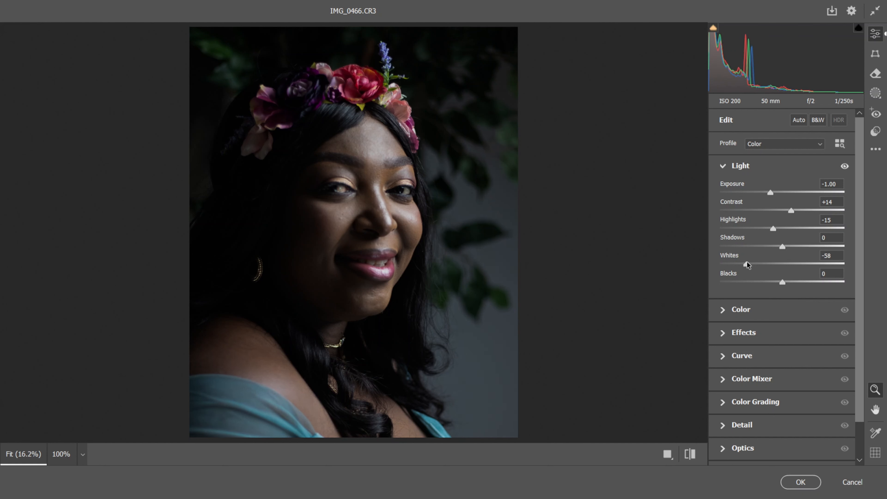
{"action": "left_click_drag", "start_coordinate": [740, 262], "coordinate": [758, 270]}
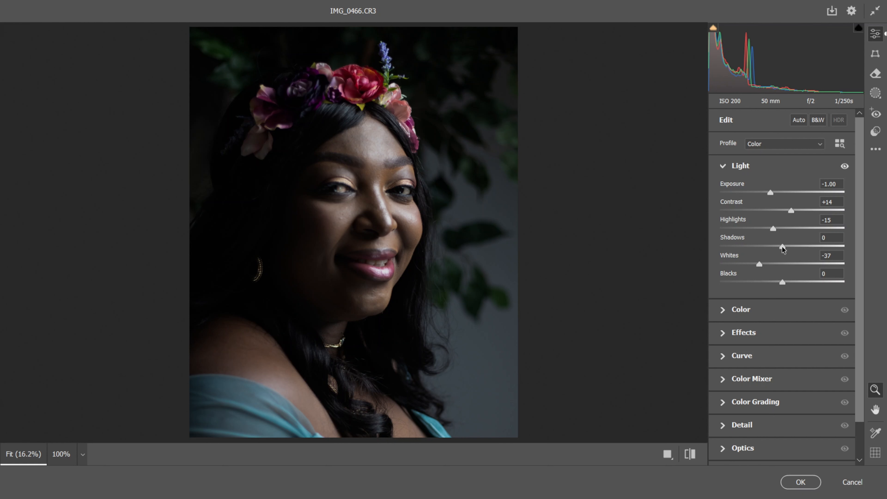
{"action": "left_click_drag", "start_coordinate": [782, 247], "coordinate": [786, 248]}
Set the Dehaze effect to +14.
{"action": "left_click_drag", "start_coordinate": [859, 218], "coordinate": [860, 244]}
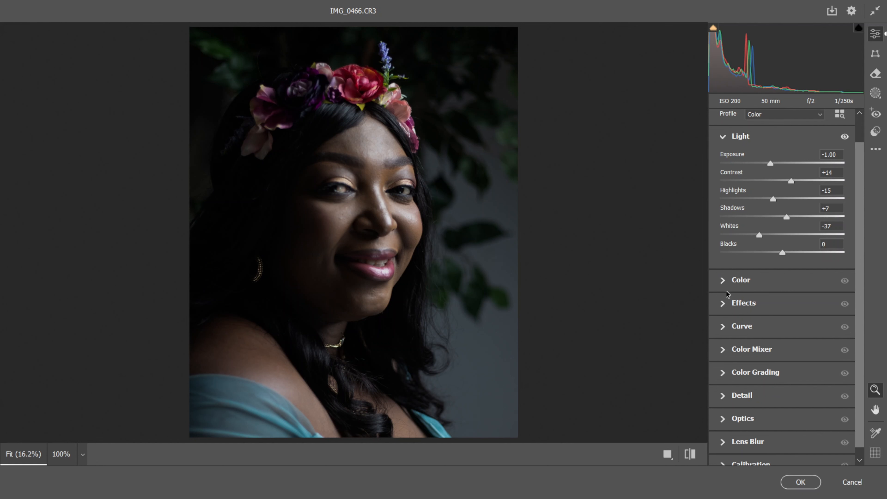
{"action": "left_click", "coordinate": [722, 302]}
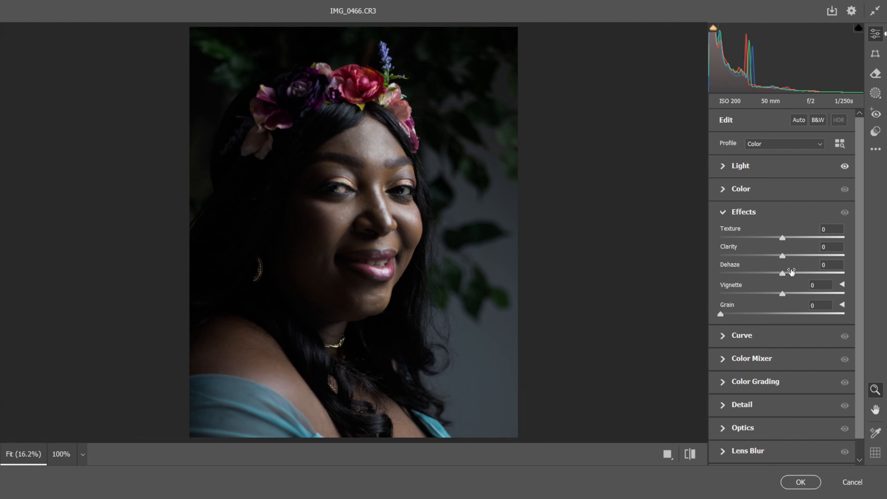
{"action": "mouse_move", "coordinate": [791, 272]}
{"action": "left_click_drag", "start_coordinate": [782, 276], "coordinate": [790, 287]}
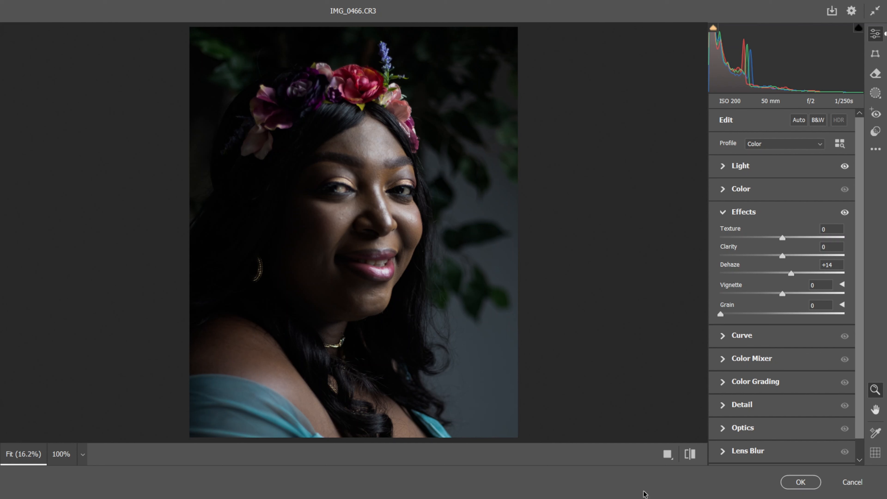
Compare the portrait before and after the adjustments in the different preview layouts and return to the single view.
{"action": "left_click", "coordinate": [672, 459]}
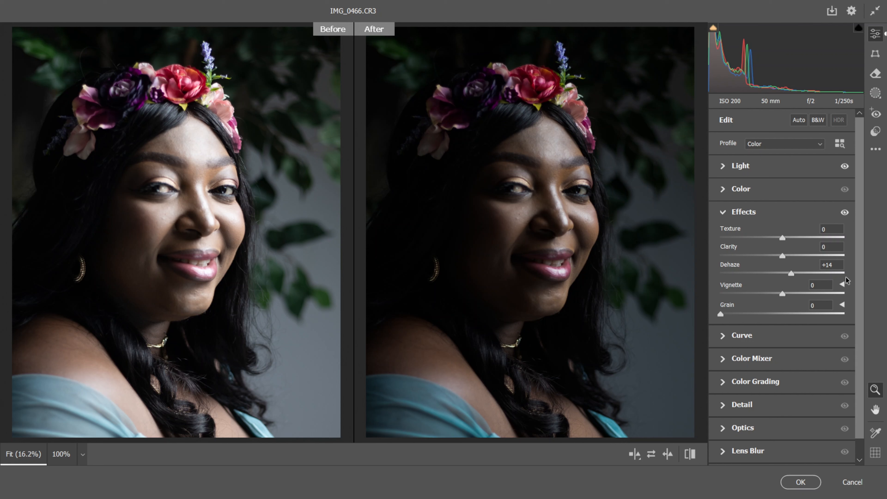
{"action": "left_click", "coordinate": [723, 212]}
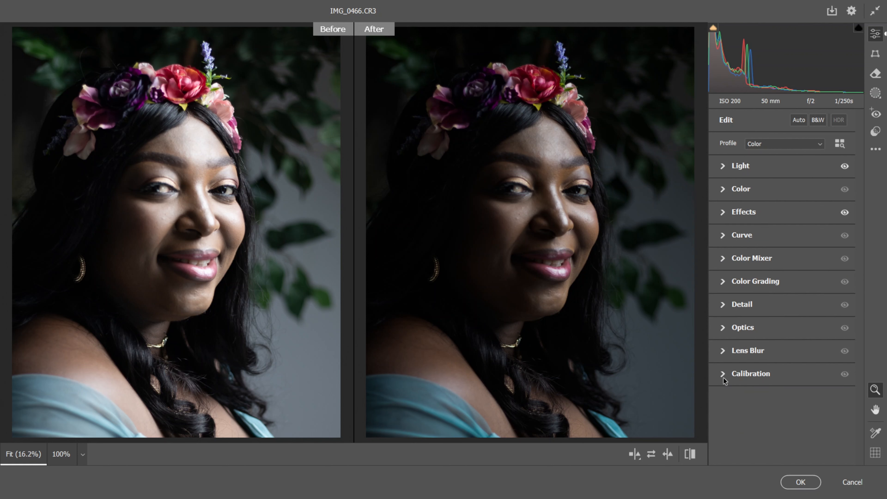
{"action": "left_click", "coordinate": [639, 459]}
{"action": "left_click", "coordinate": [639, 459]}
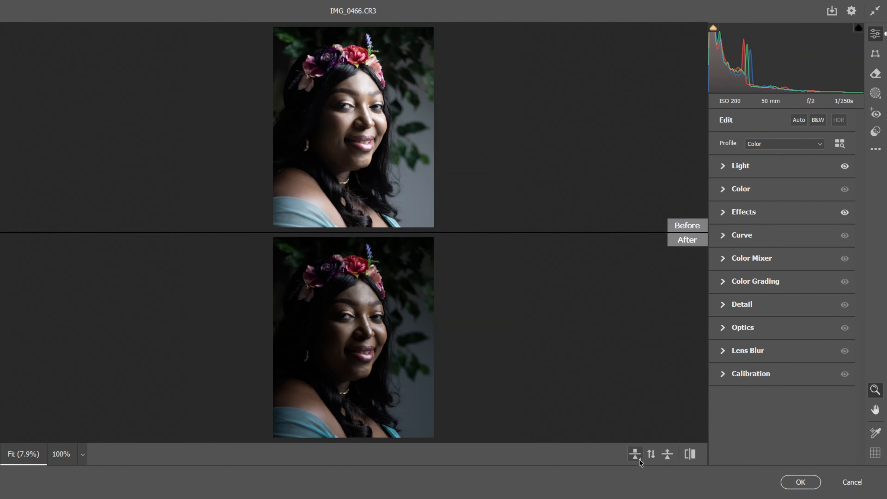
{"action": "left_click", "coordinate": [639, 460]}
{"action": "left_click", "coordinate": [639, 460]}
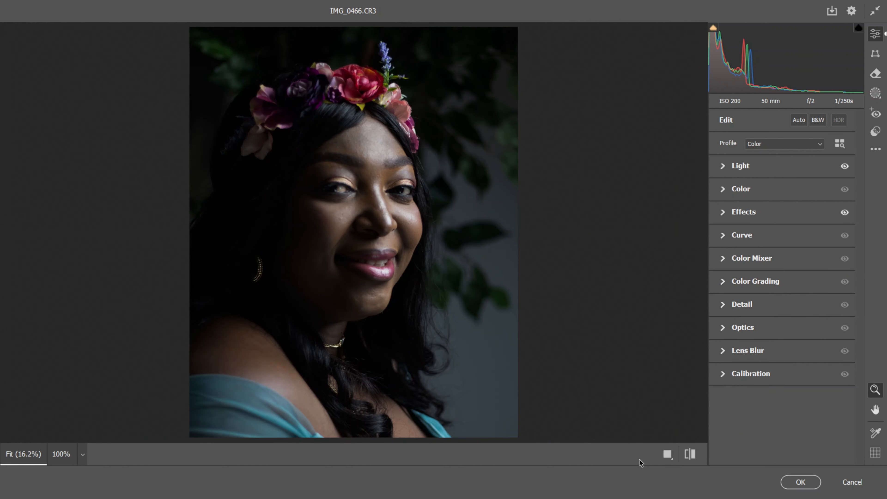
Set the Blue Primary Saturation in Calibration to +30.
{"action": "left_click", "coordinate": [722, 373]}
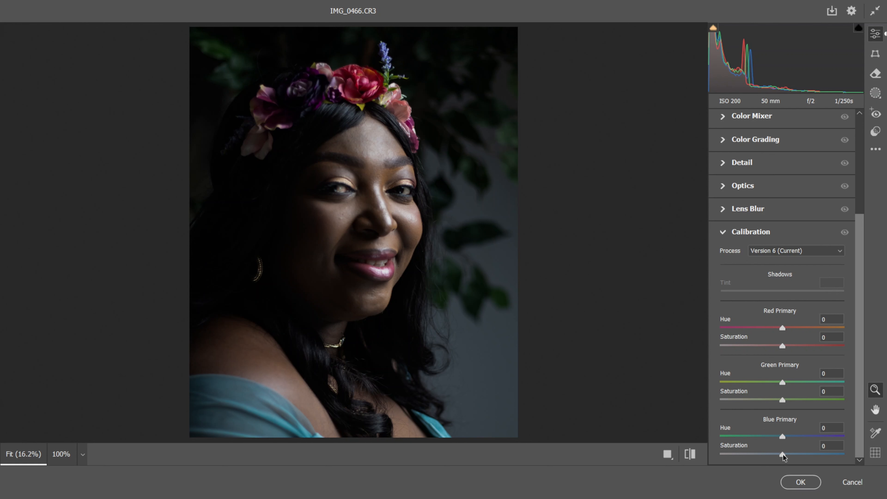
{"action": "left_click_drag", "start_coordinate": [783, 454], "coordinate": [790, 455]}
{"action": "left_click_drag", "start_coordinate": [796, 459], "coordinate": [860, 460]}
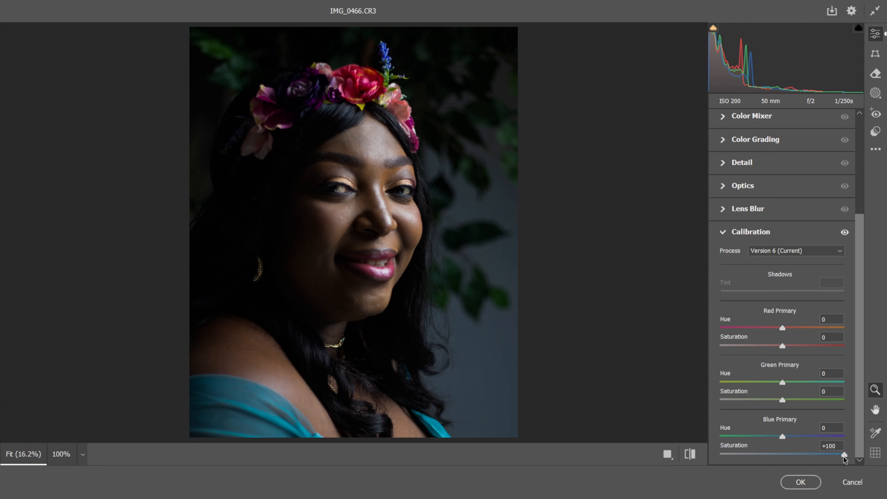
{"action": "left_click_drag", "start_coordinate": [813, 454], "coordinate": [796, 456]}
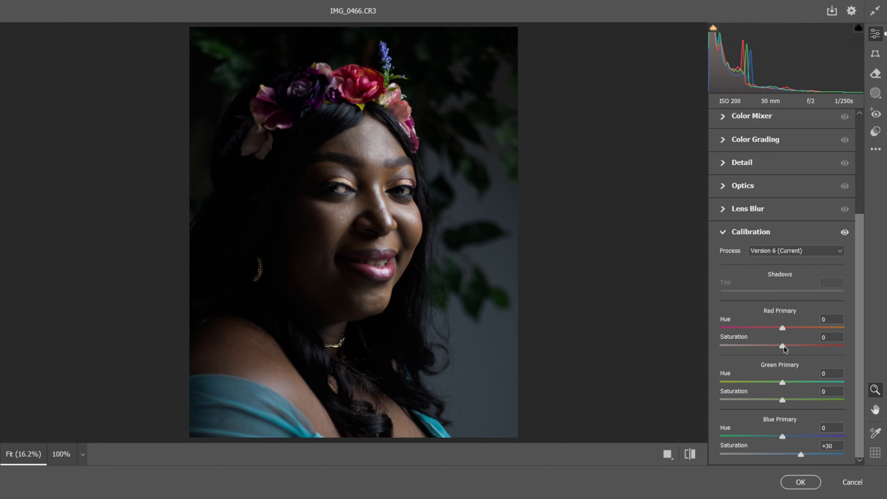
Set the Red Primary Saturation to +12 and collapse the Calibration settings.
{"action": "left_click_drag", "start_coordinate": [783, 346], "coordinate": [785, 348]}
{"action": "left_click_drag", "start_coordinate": [789, 349], "coordinate": [790, 350]}
{"action": "scroll", "coordinate": [864, 334], "scroll_direction": "up", "scroll_amount": 1}
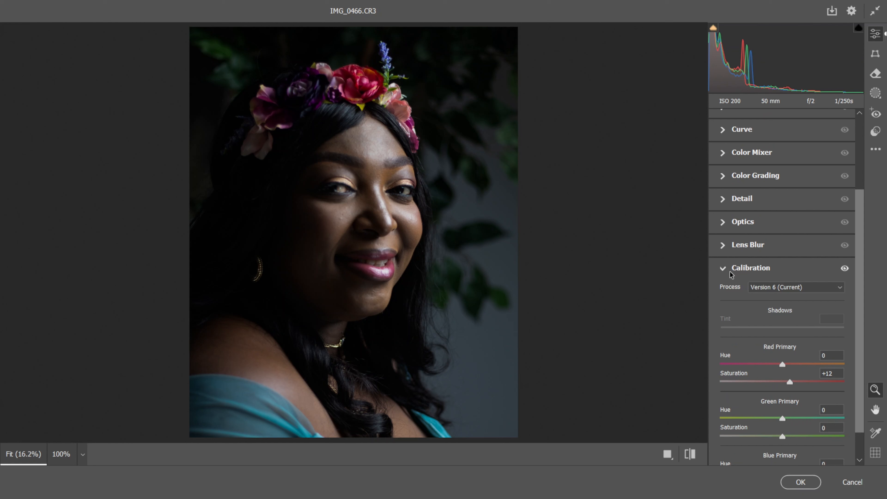
{"action": "left_click", "coordinate": [724, 268]}
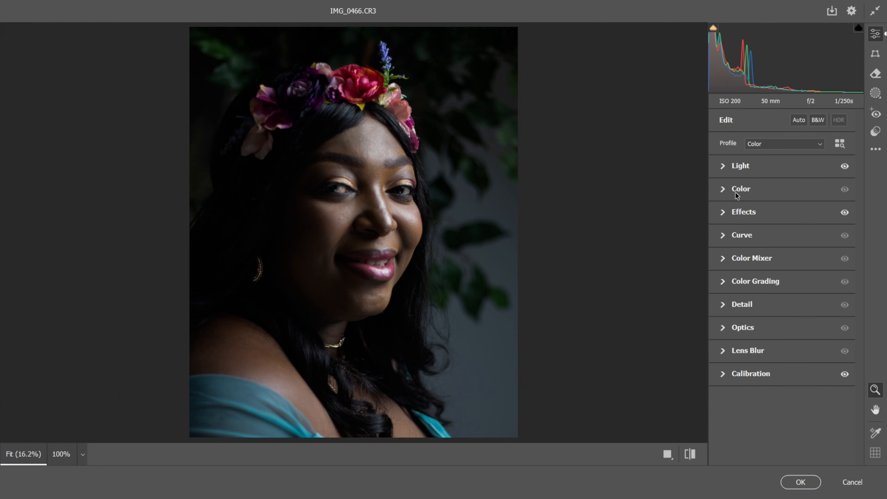
Review the Light, Effects and Calibration adjustments and apply the Camera Raw filter to the portrait.
{"action": "left_click", "coordinate": [722, 167]}
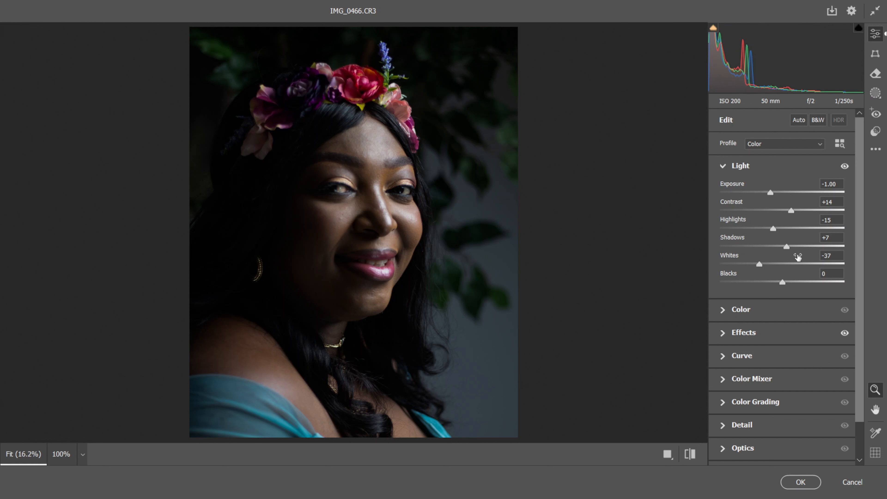
{"action": "left_click", "coordinate": [723, 166]}
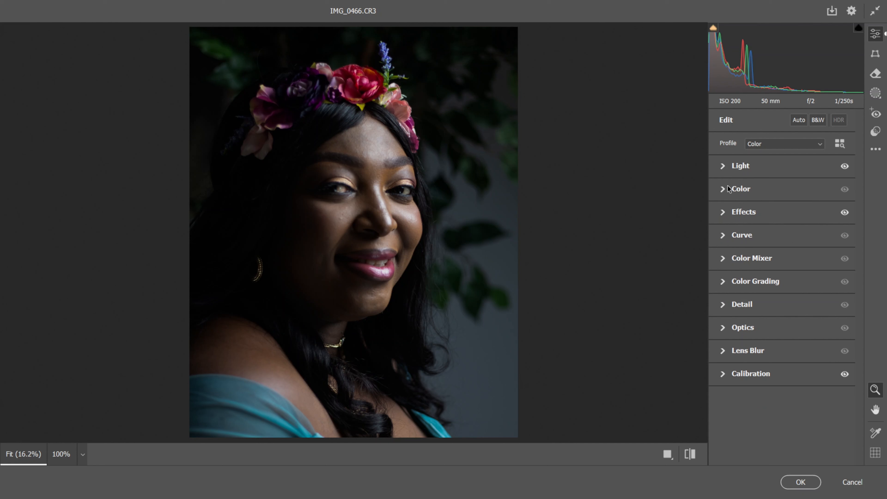
{"action": "left_click", "coordinate": [723, 212]}
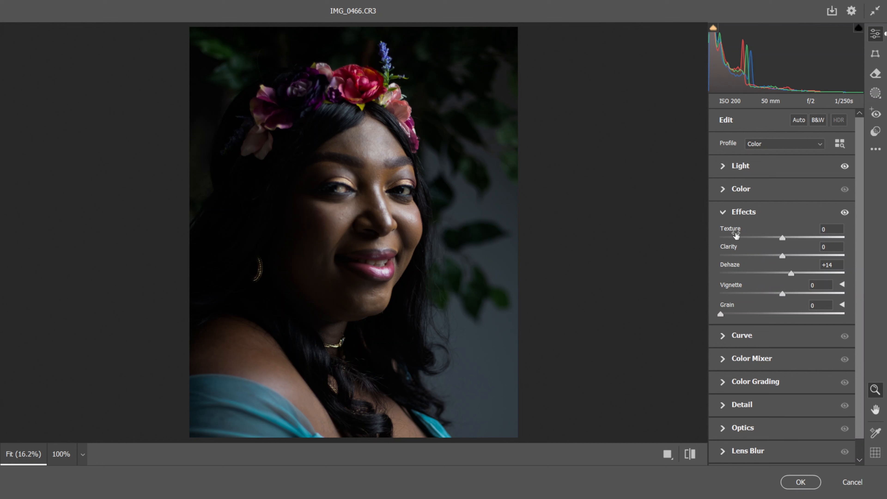
{"action": "left_click", "coordinate": [723, 213]}
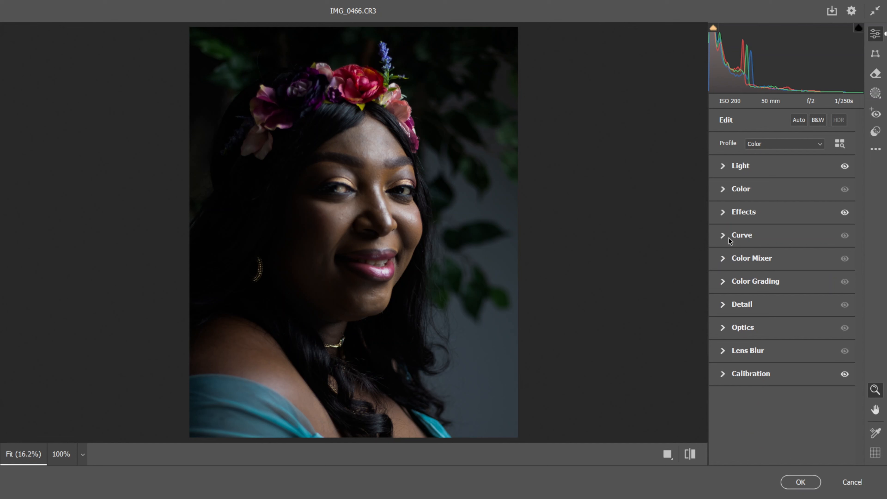
{"action": "left_click", "coordinate": [723, 375]}
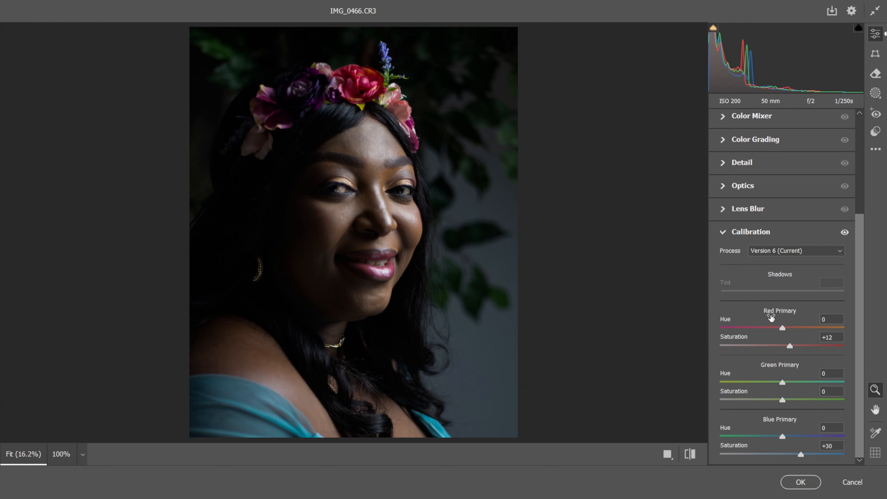
{"action": "left_click", "coordinate": [869, 388]}
{"action": "left_click", "coordinate": [801, 482]}
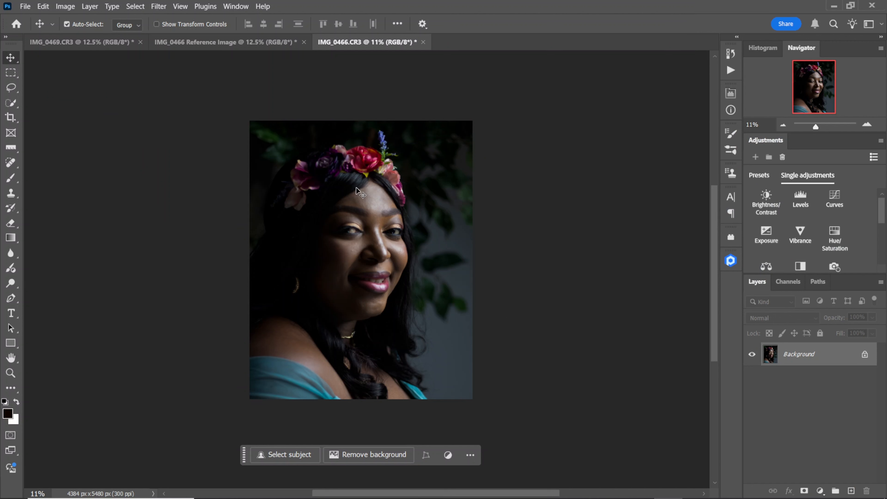
Compare IMG_0466.CR3 with the reference image in a 2-up vertical arrangement at 12.5% zoom and consolidate all documents back to tabs.
{"action": "left_click", "coordinate": [236, 6]}
{"action": "mouse_move", "coordinate": [265, 18]}
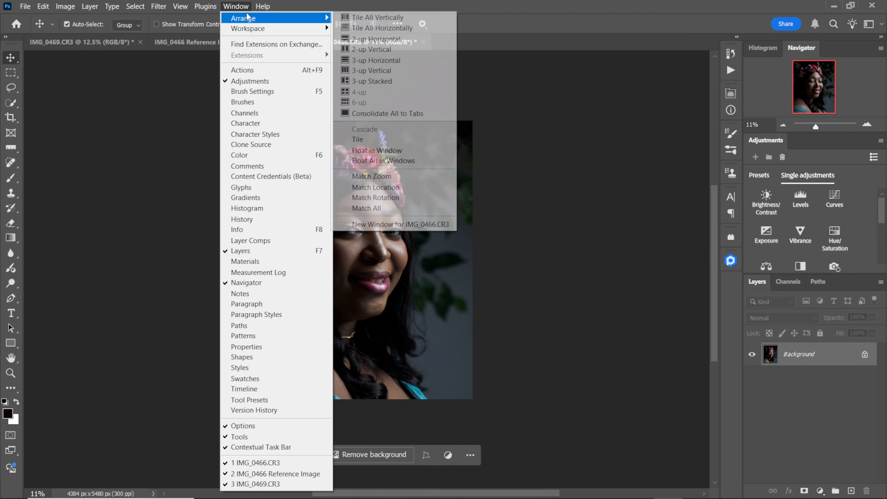
{"action": "left_click", "coordinate": [351, 50]}
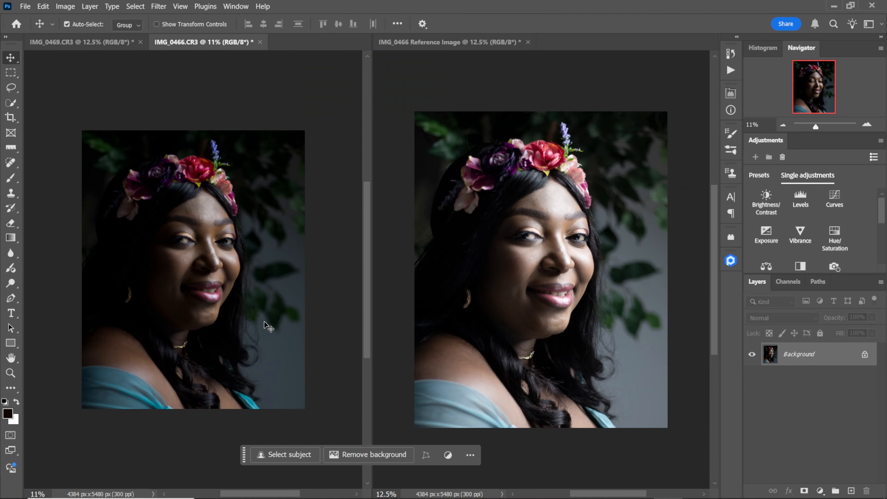
{"action": "key", "text": "ctrl+plus"}
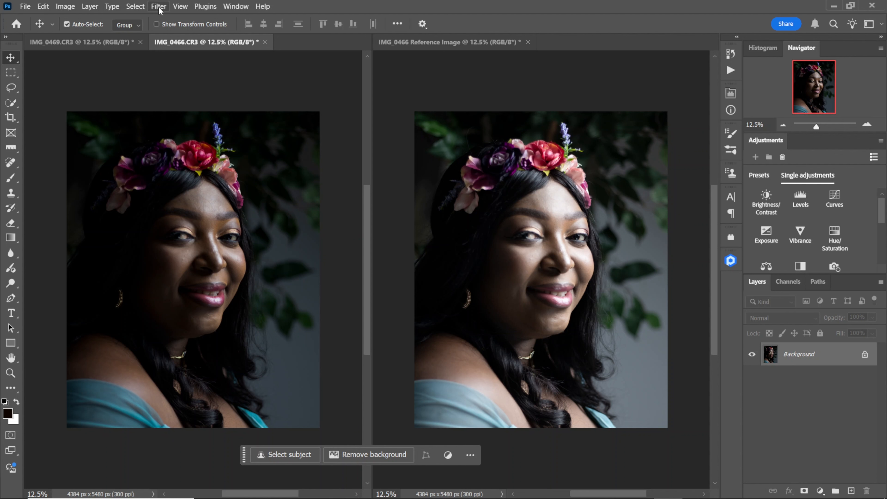
{"action": "left_click", "coordinate": [240, 8]}
{"action": "mouse_move", "coordinate": [266, 16]}
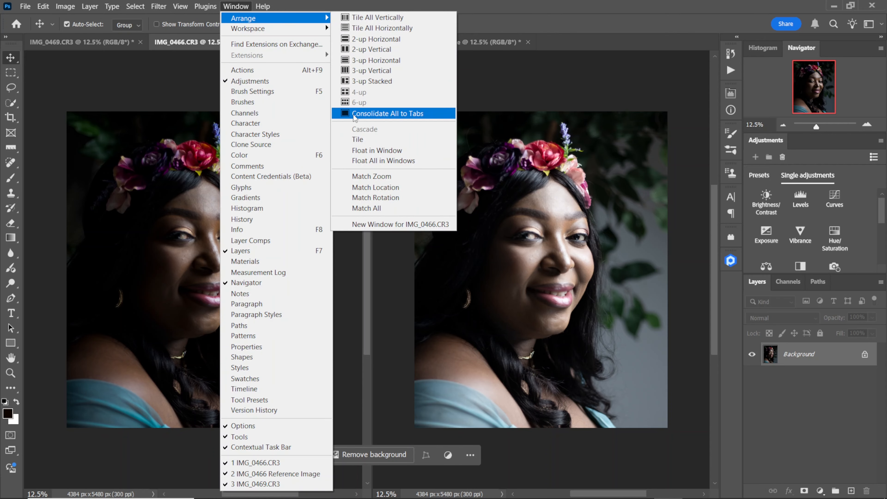
{"action": "left_click", "coordinate": [354, 113]}
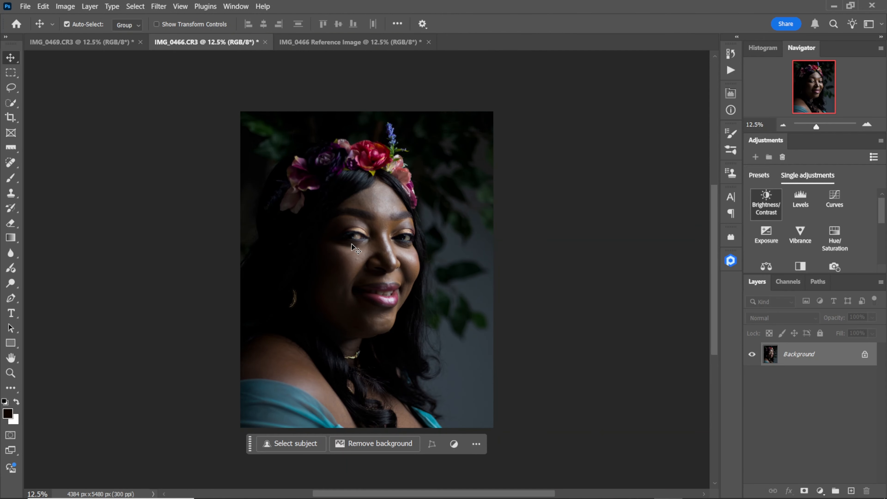
Add a Hue/Saturation adjustment layer with the Strong Saturation preset and lower its Saturation to +16.
{"action": "left_click", "coordinate": [838, 238]}
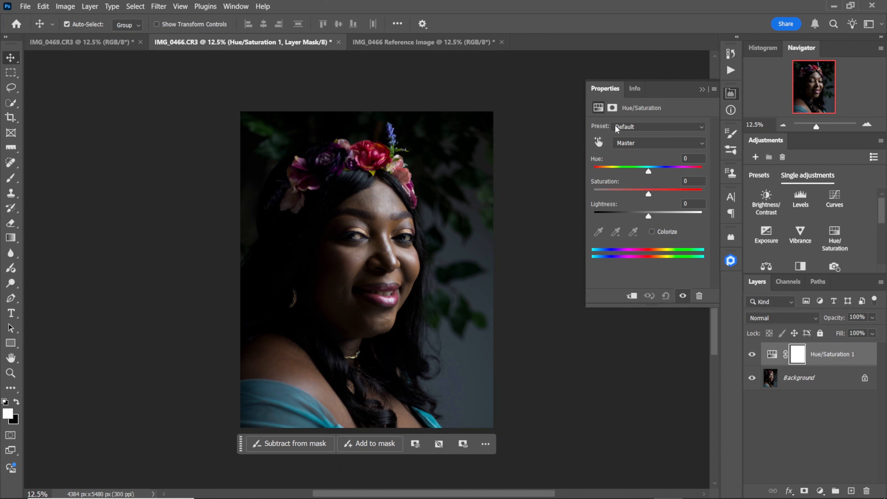
{"action": "left_click", "coordinate": [702, 128]}
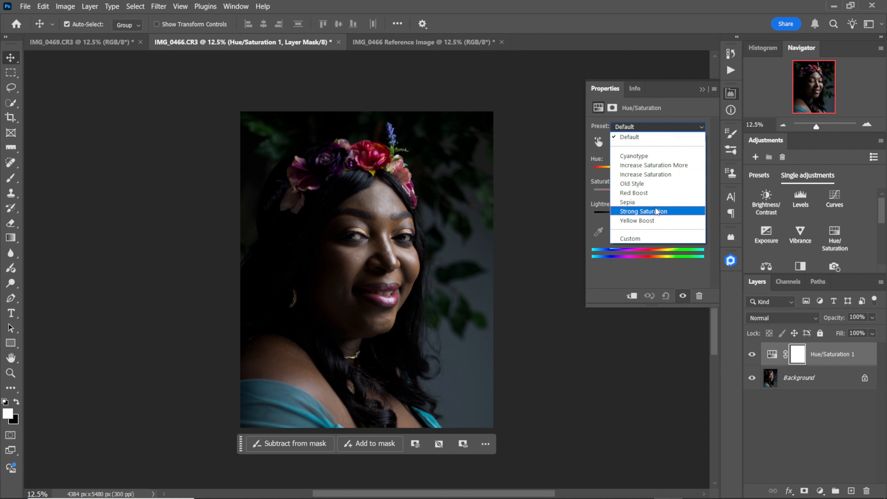
{"action": "left_click", "coordinate": [644, 211]}
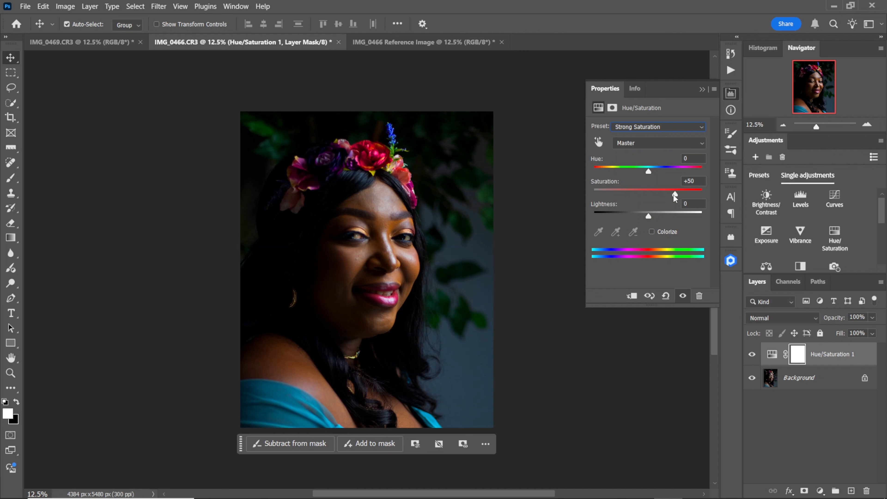
{"action": "left_click_drag", "start_coordinate": [675, 197], "coordinate": [659, 197]}
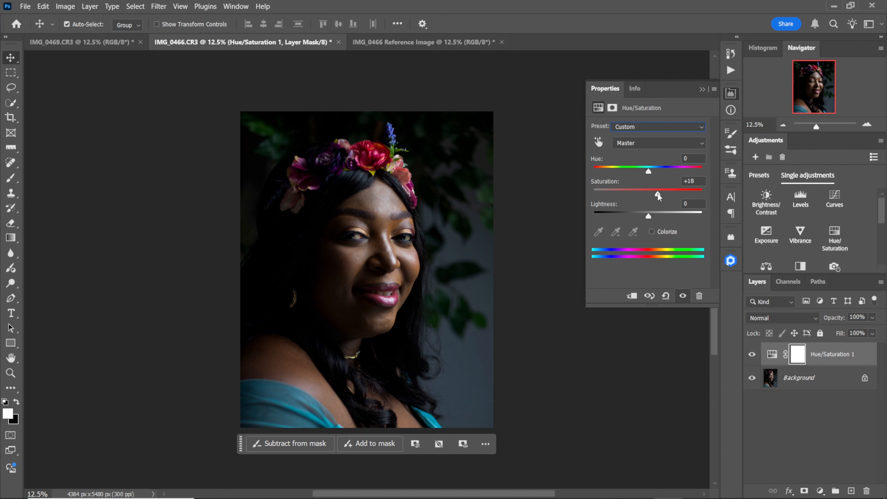
{"action": "left_click_drag", "start_coordinate": [658, 196], "coordinate": [658, 209]}
Compare the portrait with and without the Hue/Saturation layer and fine-tune its Saturation to +18.
{"action": "left_click", "coordinate": [751, 355]}
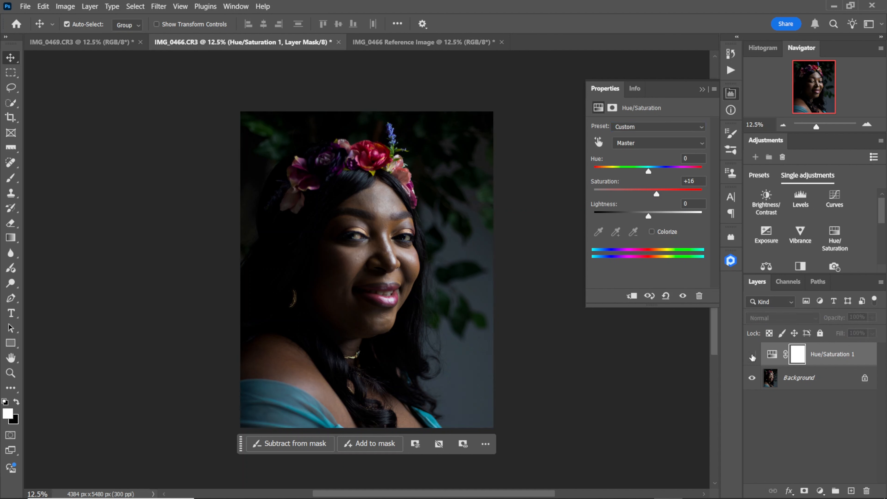
{"action": "left_click", "coordinate": [752, 355]}
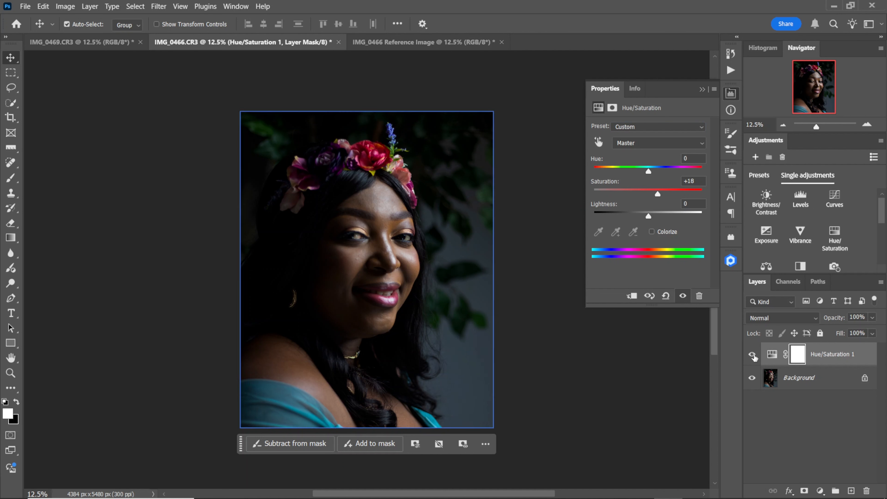
{"action": "left_click", "coordinate": [753, 357]}
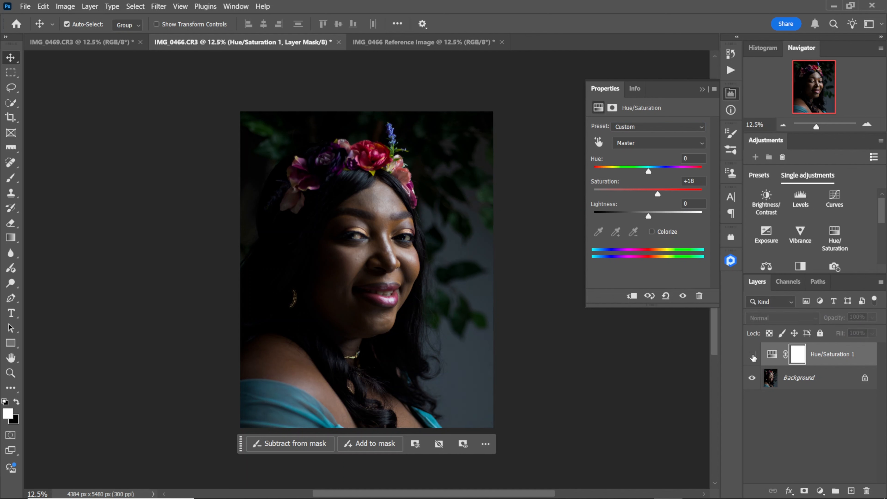
{"action": "left_click", "coordinate": [752, 355]}
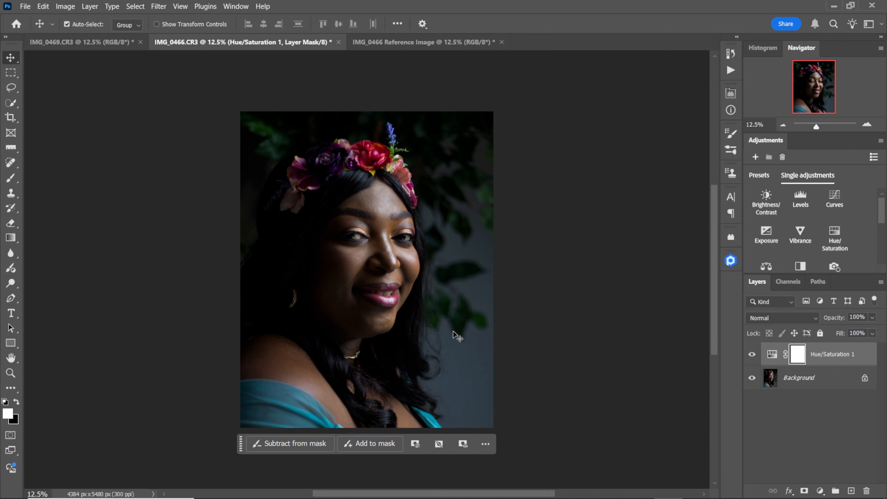
Compare the edited IMG_0466.CR3 with its reference image in a 2-up vertical arrangement and consolidate all documents to tabs.
{"action": "left_click", "coordinate": [237, 6]}
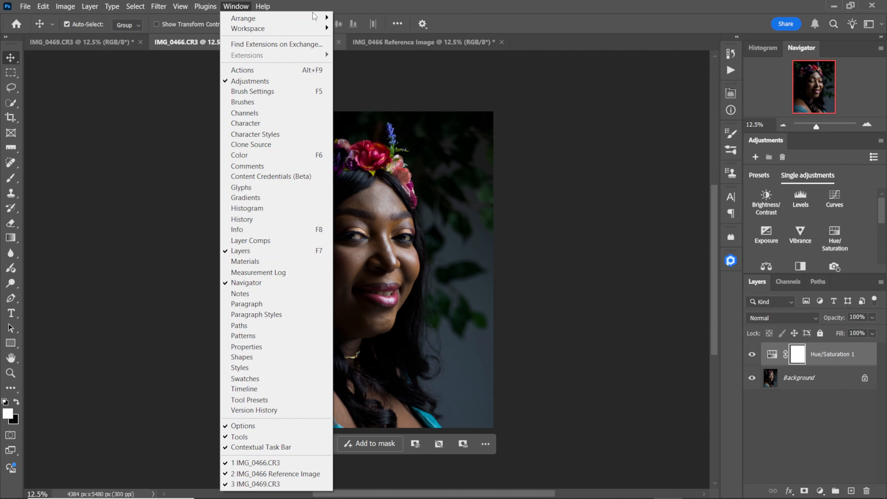
{"action": "mouse_move", "coordinate": [314, 18]}
{"action": "left_click", "coordinate": [363, 50]}
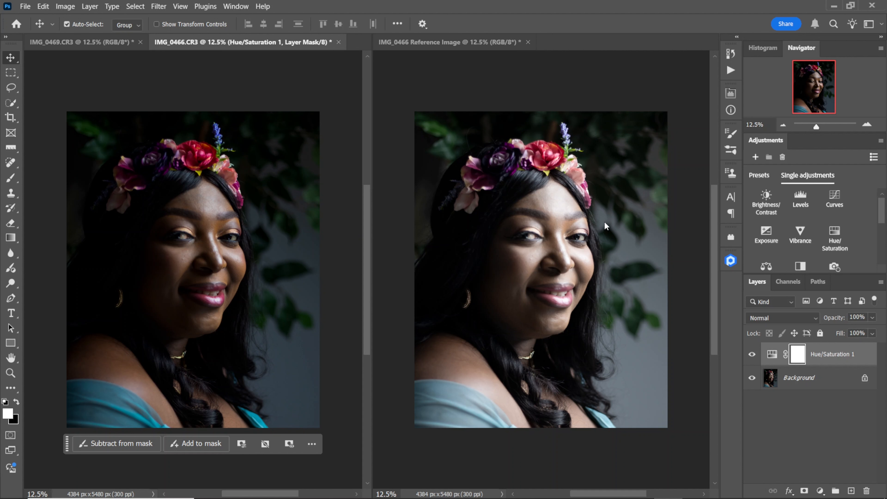
{"action": "left_click", "coordinate": [236, 6]}
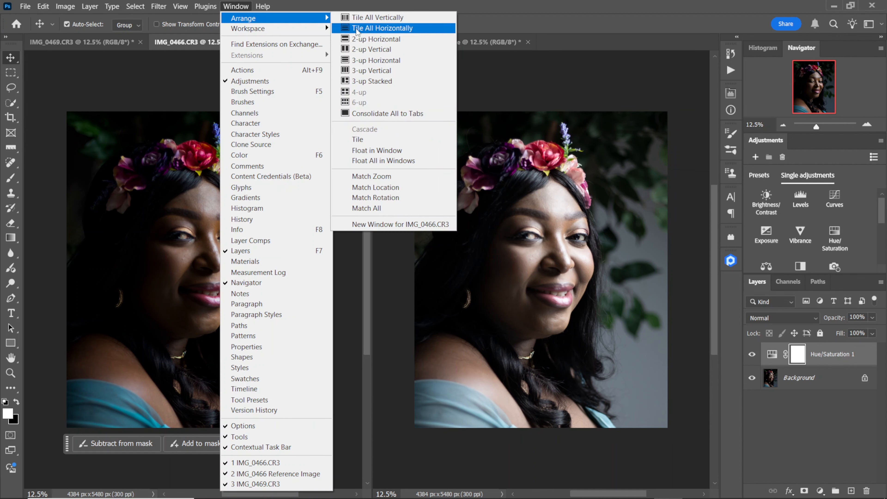
{"action": "mouse_move", "coordinate": [309, 33]}
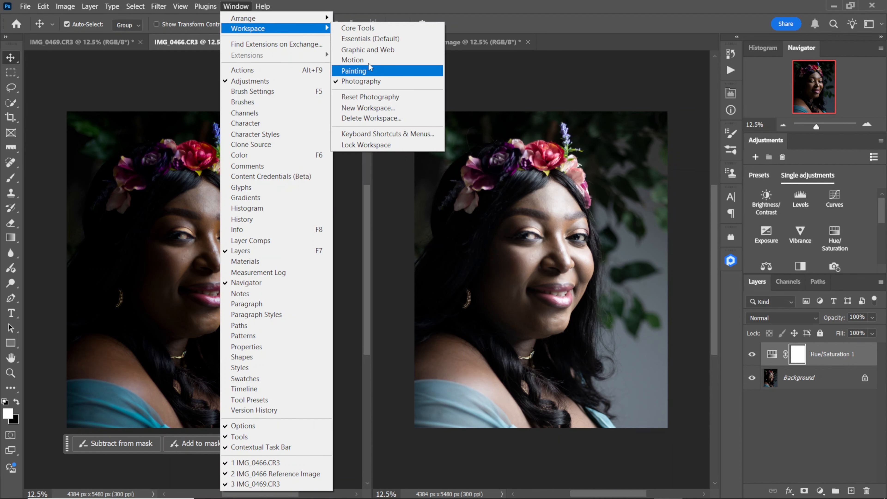
{"action": "mouse_move", "coordinate": [298, 16]}
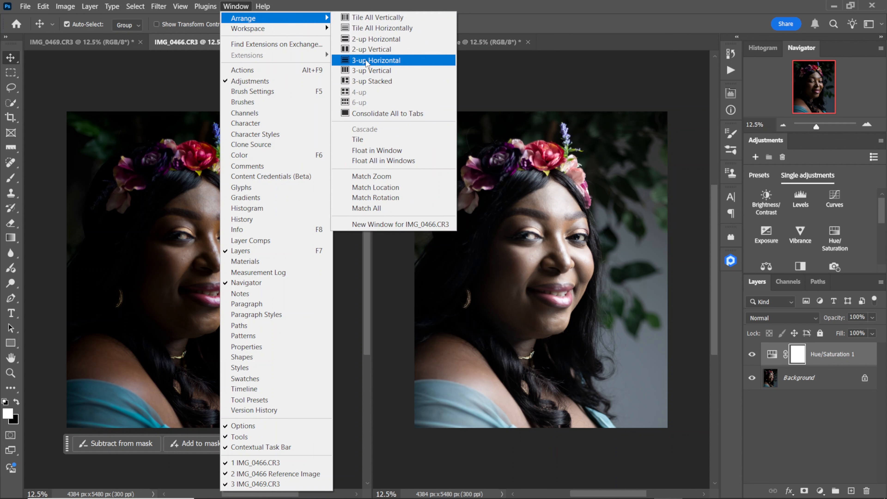
{"action": "left_click", "coordinate": [360, 113]}
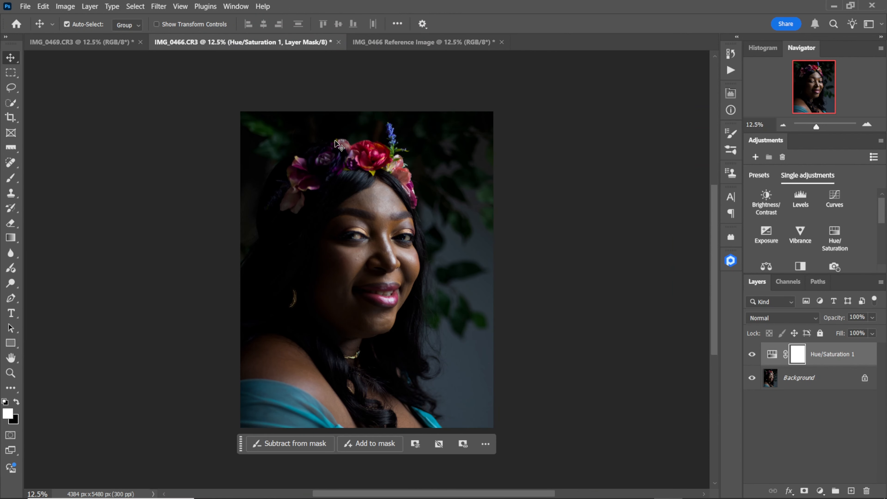
Switch to IMG_0469.CR3 and apply the Color Pop preset from the Creative adjustment presets.
{"action": "left_click", "coordinate": [105, 43]}
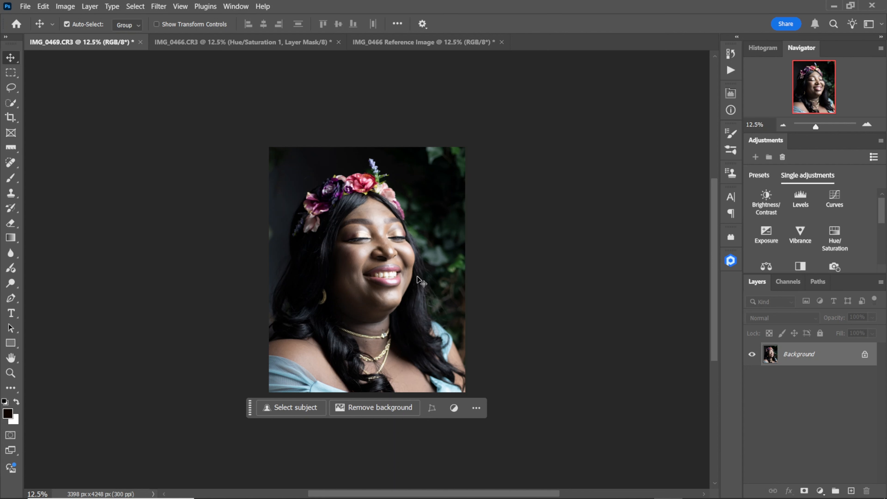
{"action": "left_click", "coordinate": [759, 177]}
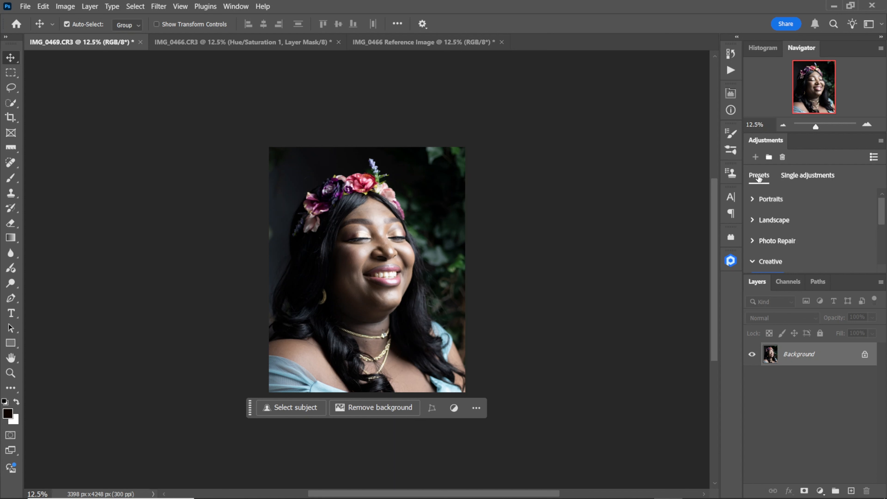
{"action": "left_click_drag", "start_coordinate": [882, 210], "coordinate": [883, 224]}
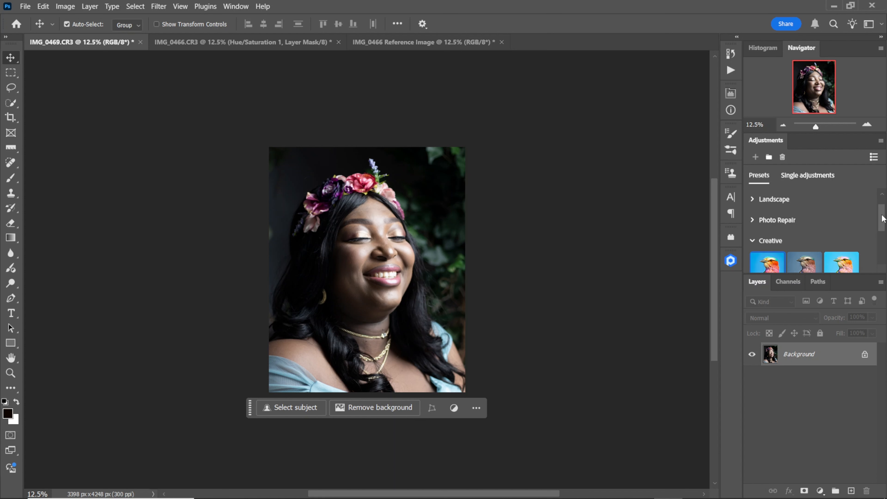
{"action": "left_click", "coordinate": [753, 220]}
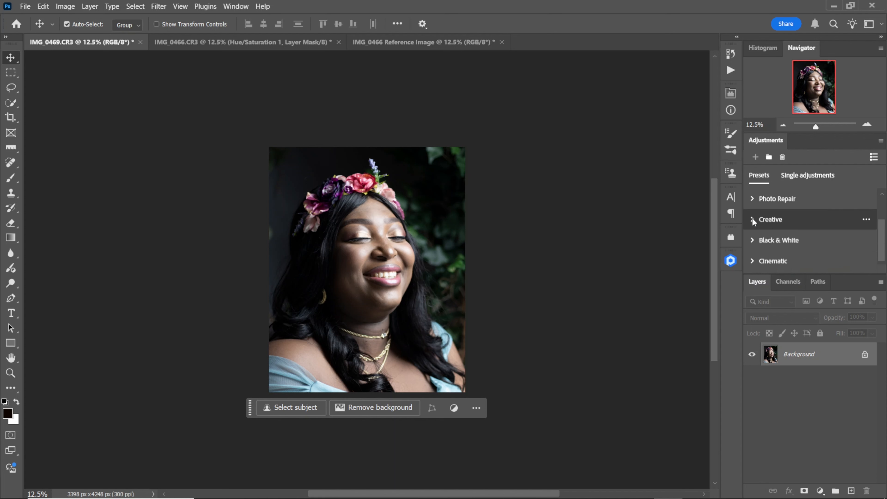
{"action": "left_click", "coordinate": [753, 220]}
{"action": "mouse_move", "coordinate": [881, 224]}
{"action": "left_mouse_down"}
{"action": "mouse_move", "coordinate": [874, 239]}
{"action": "mouse_move", "coordinate": [881, 235]}
{"action": "left_mouse_up"}
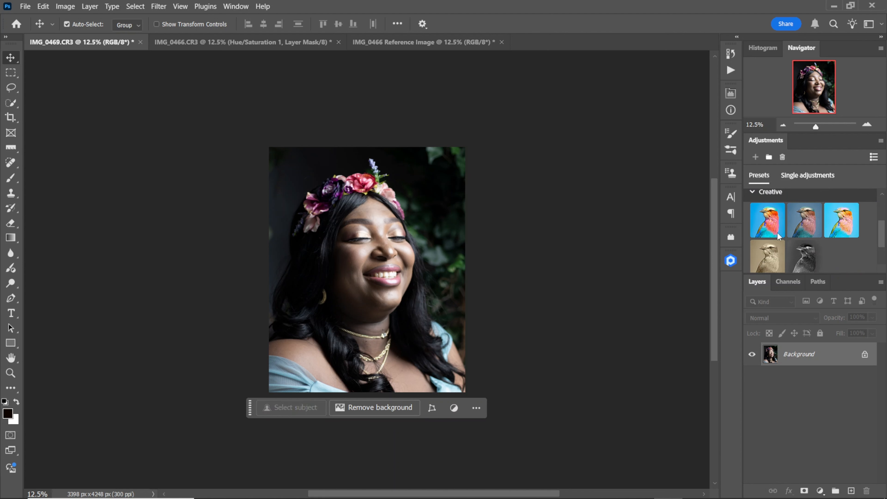
{"action": "left_click", "coordinate": [766, 220]}
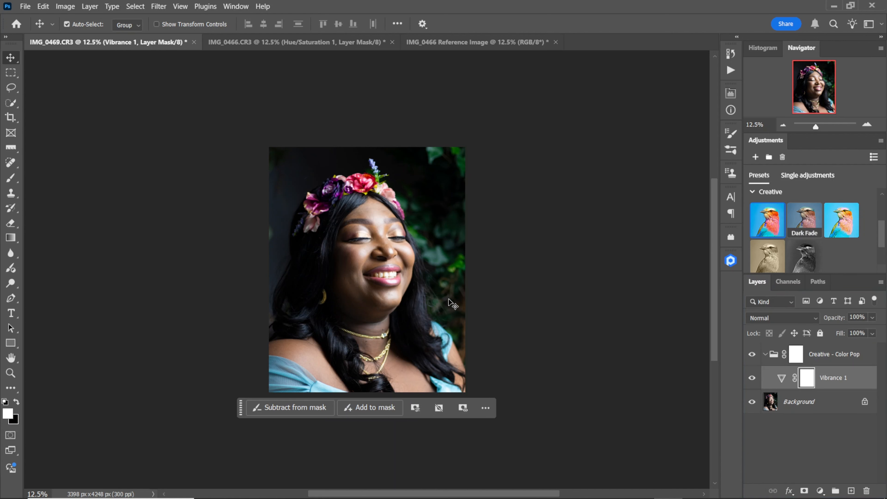
Collapse the Creative - Color Pop group and compare the portrait with and without it at 16.67% zoom.
{"action": "key", "text": "ctrl+plus"}
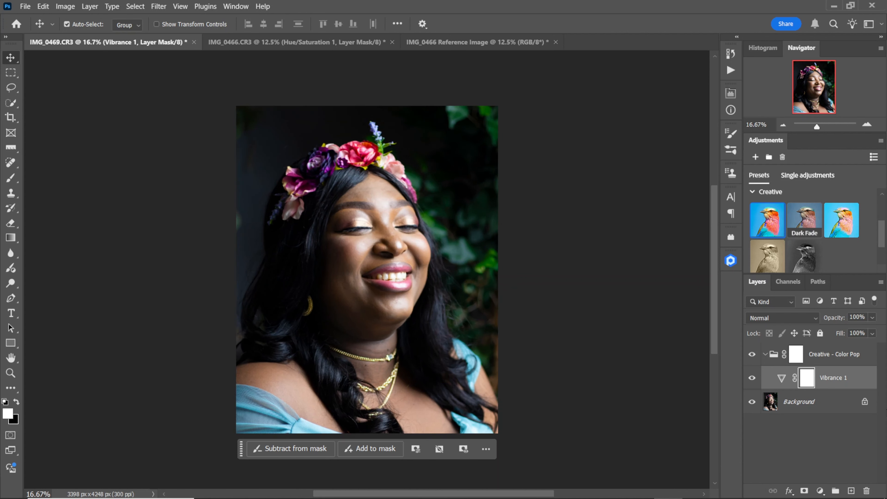
{"action": "left_click", "coordinate": [777, 358]}
{"action": "left_click", "coordinate": [764, 354]}
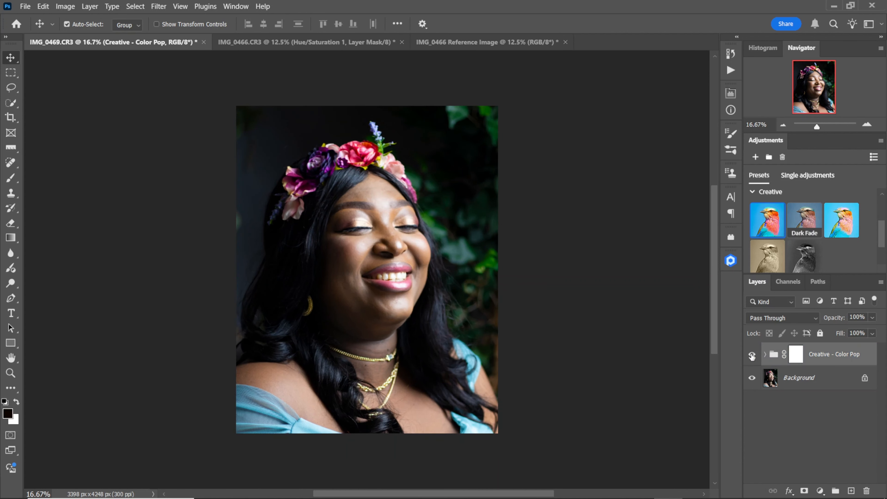
{"action": "left_click", "coordinate": [752, 354]}
{"action": "left_click", "coordinate": [752, 355]}
Add a Brightness/Contrast adjustment layer above the Color Pop group, set Brightness to -52 and increase the Contrast.
{"action": "left_click_drag", "start_coordinate": [880, 238], "coordinate": [881, 215]}
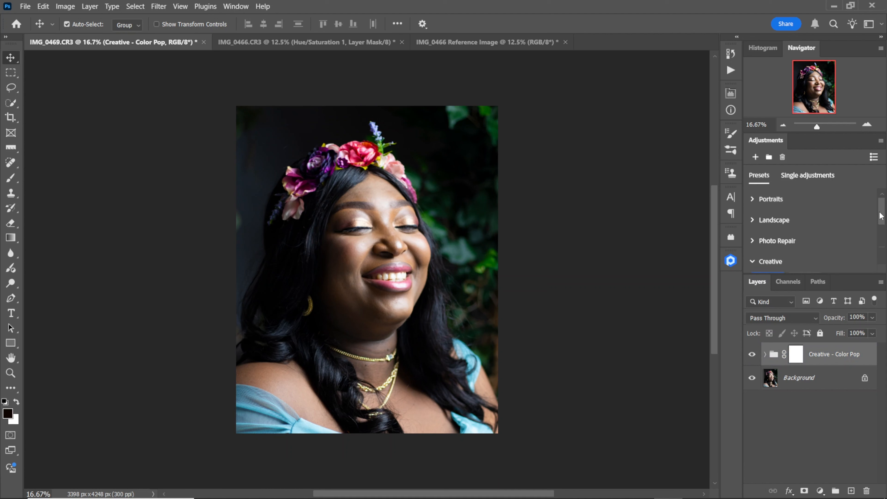
{"action": "left_click", "coordinate": [808, 178]}
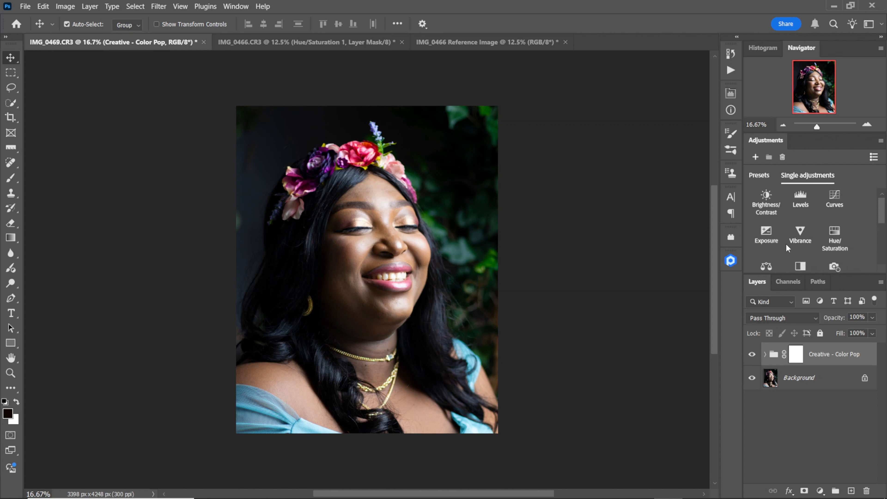
{"action": "left_click", "coordinate": [767, 205]}
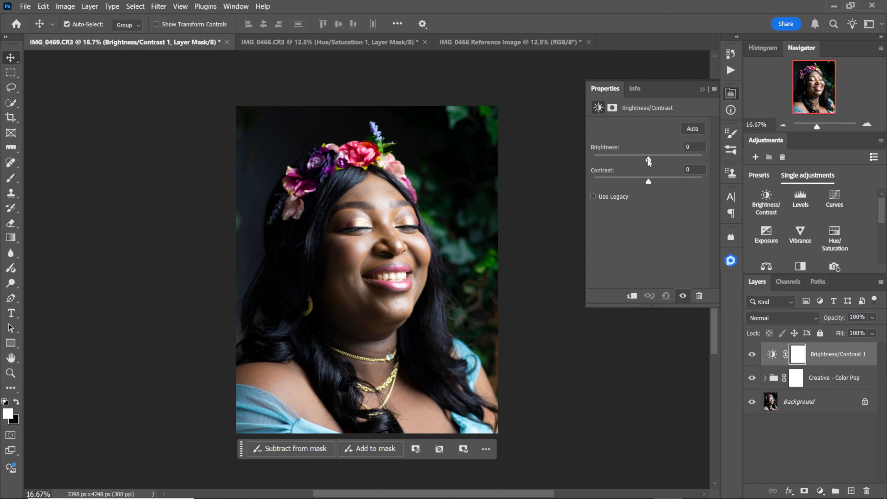
{"action": "left_click_drag", "start_coordinate": [648, 161], "coordinate": [631, 162]}
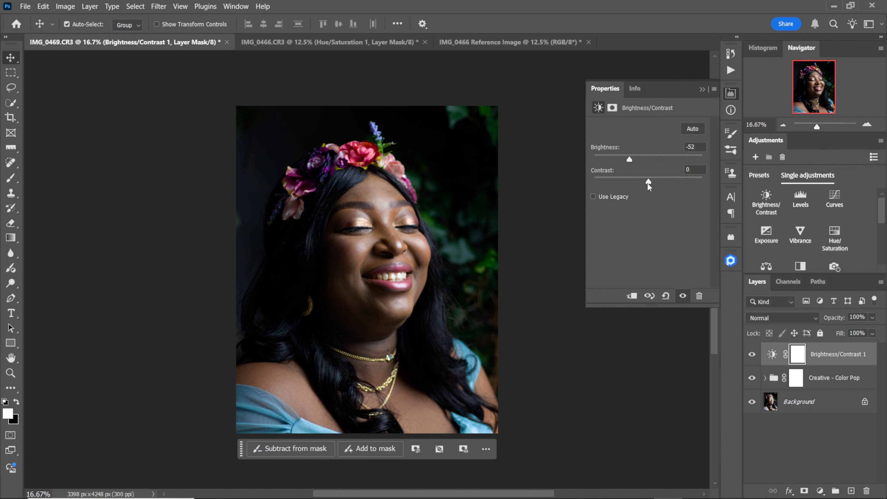
{"action": "left_click_drag", "start_coordinate": [647, 183], "coordinate": [660, 183]}
{"action": "left_click", "coordinate": [731, 93]}
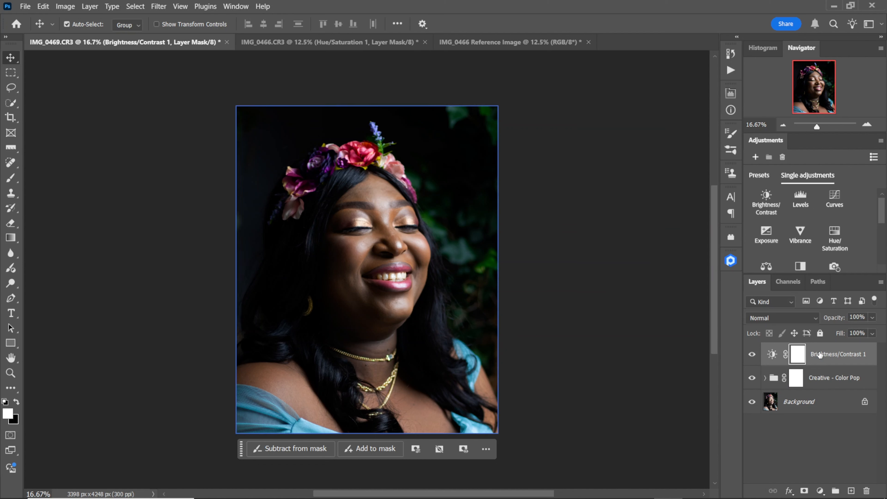
Group the Brightness/Contrast layer with the Color Pop group and compare the portrait with and without the new group.
{"action": "left_click", "coordinate": [820, 379]}
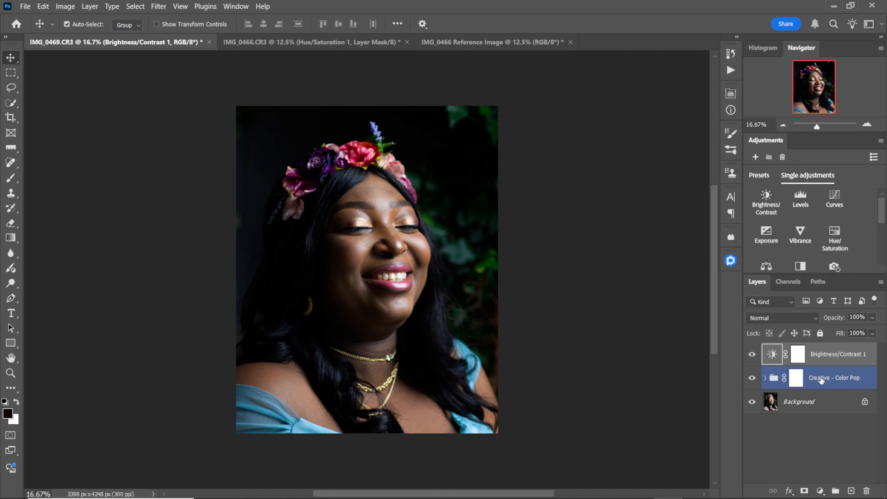
{"action": "key", "text": "ctrl+g"}
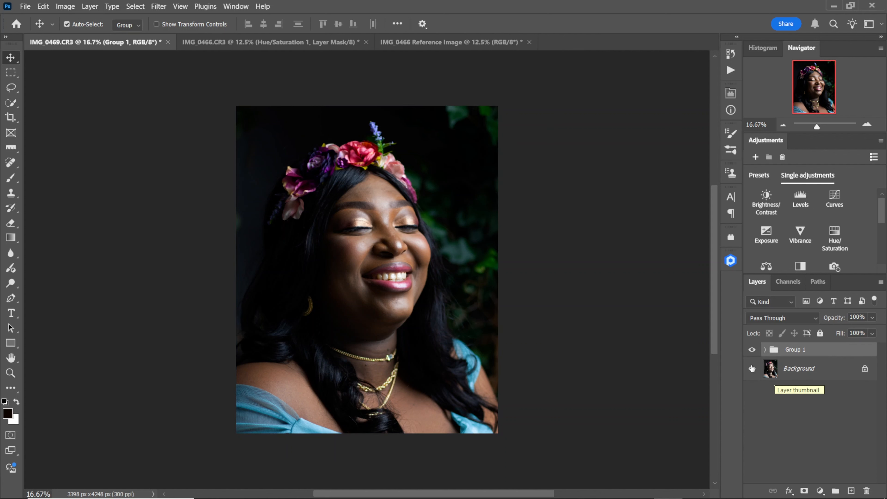
{"action": "left_click", "coordinate": [751, 349]}
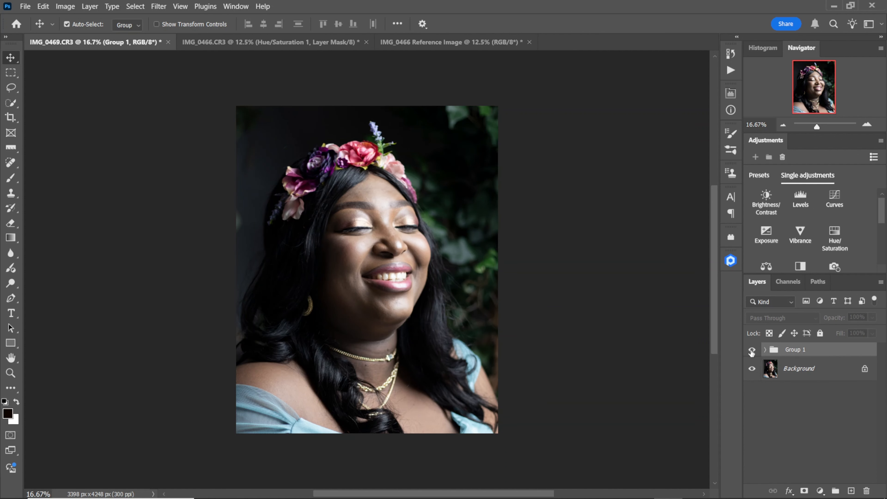
{"action": "left_click", "coordinate": [752, 350]}
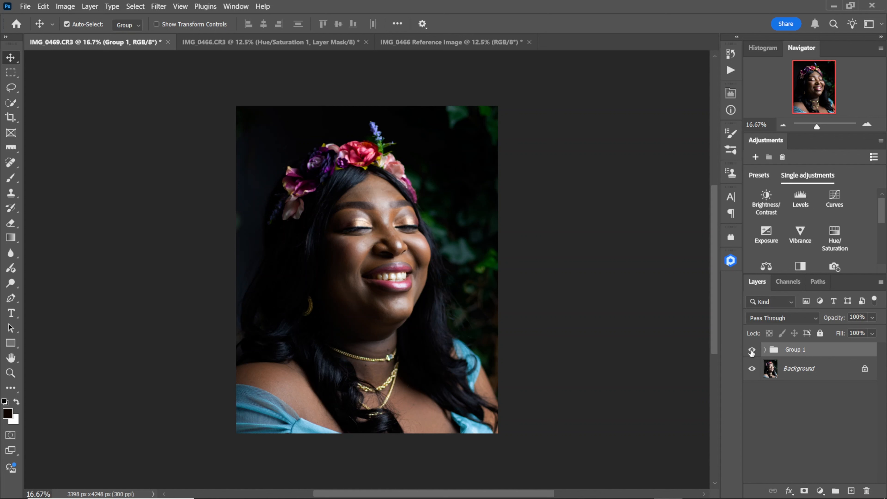